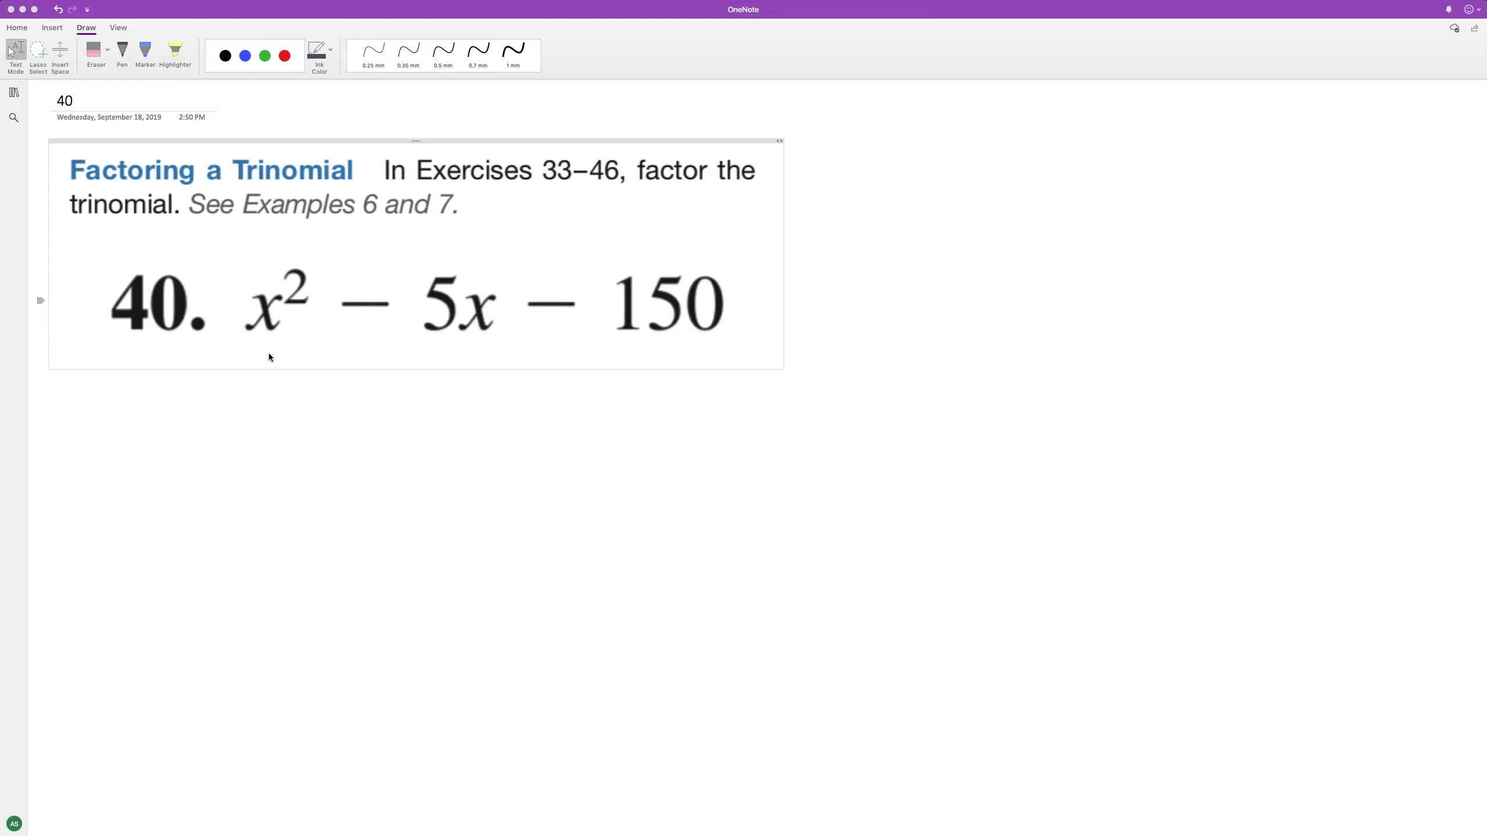
# Bracket the −5x and 150 terms, then handwrite the first factor (x + 10) below.
pyautogui.moveTo(356, 334)
pyautogui.mouseDown()
pyautogui.moveTo(458, 374)
pyautogui.moveTo(457, 341)
pyautogui.mouseUp()
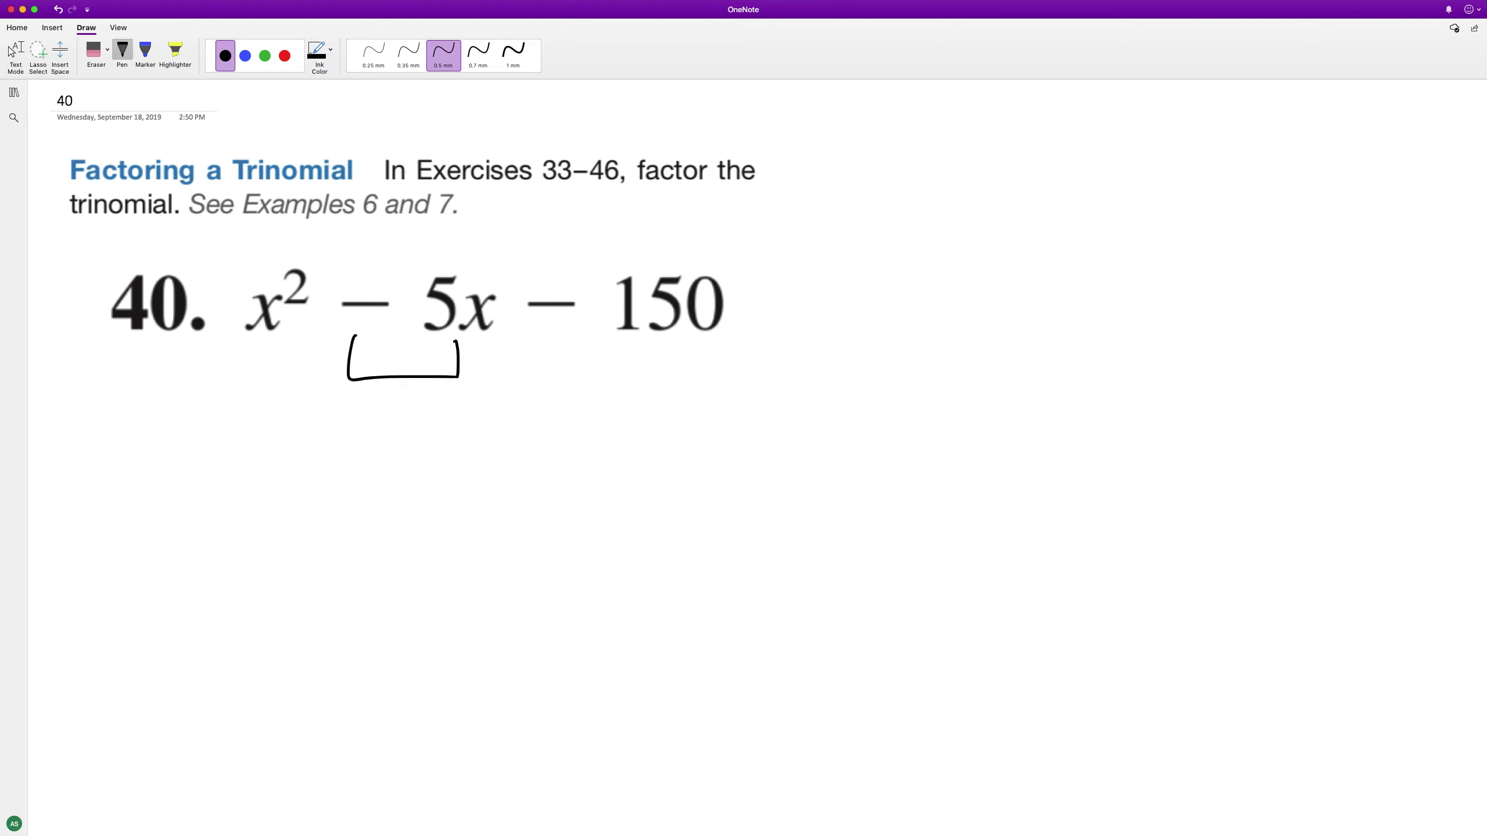
pyautogui.moveTo(555, 362)
pyautogui.mouseDown()
pyautogui.moveTo(693, 366)
pyautogui.moveTo(751, 323)
pyautogui.mouseUp()
pyautogui.moveTo(118, 417); pyautogui.dragTo(113, 533)
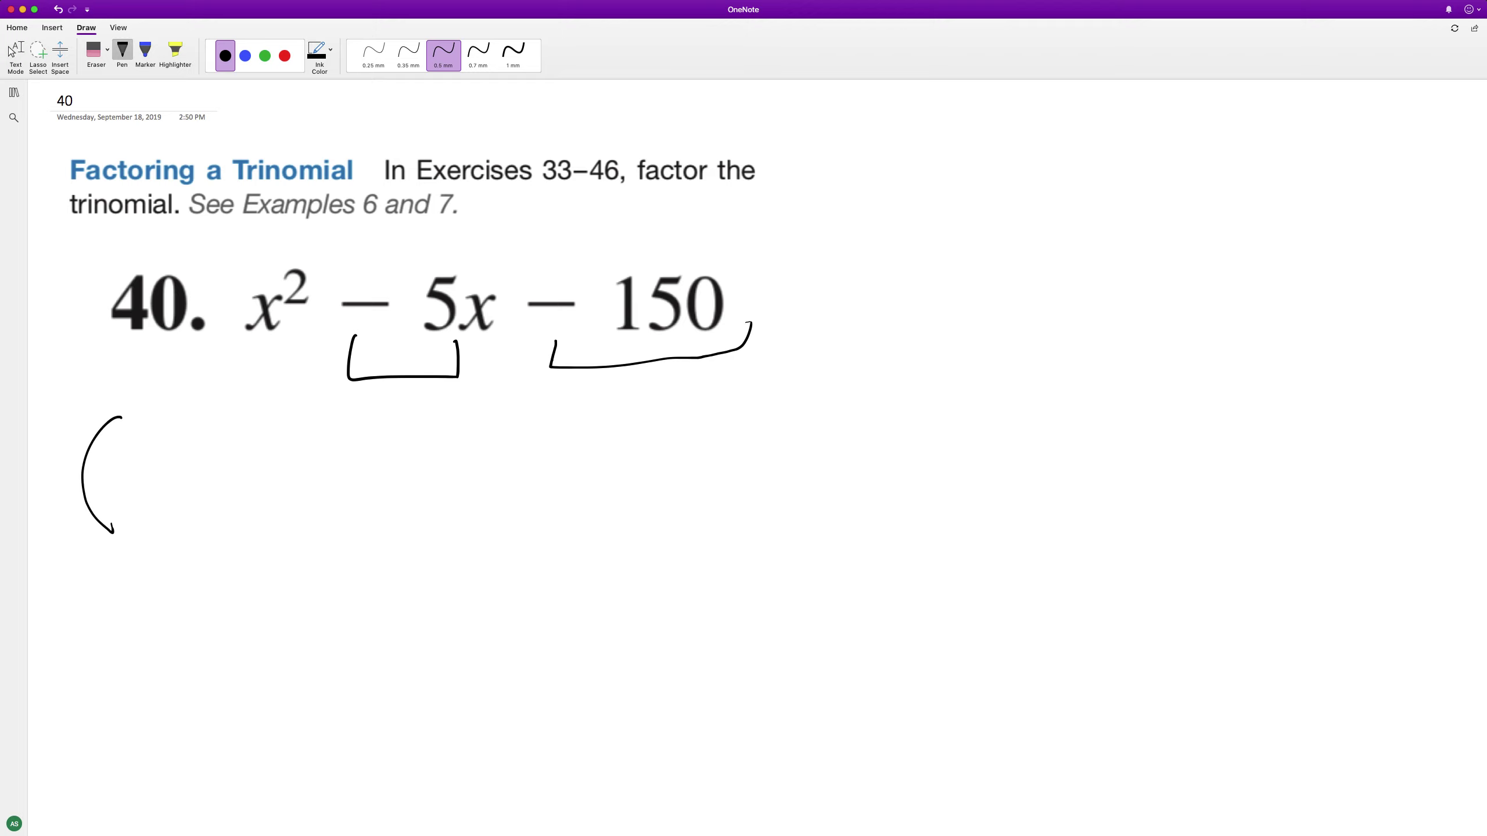
pyautogui.moveTo(137, 459)
pyautogui.mouseDown()
pyautogui.moveTo(194, 517)
pyautogui.moveTo(183, 451)
pyautogui.mouseUp()
pyautogui.moveTo(248, 463)
pyautogui.mouseDown()
pyautogui.moveTo(247, 509)
pyautogui.moveTo(274, 490)
pyautogui.mouseUp()
pyautogui.moveTo(303, 437)
pyautogui.mouseDown()
pyautogui.moveTo(300, 497)
pyautogui.moveTo(314, 479)
pyautogui.mouseUp()
# Handwrite the second factor (x − 15) beside (x + 10).
pyautogui.moveTo(367, 421); pyautogui.dragTo(367, 513)
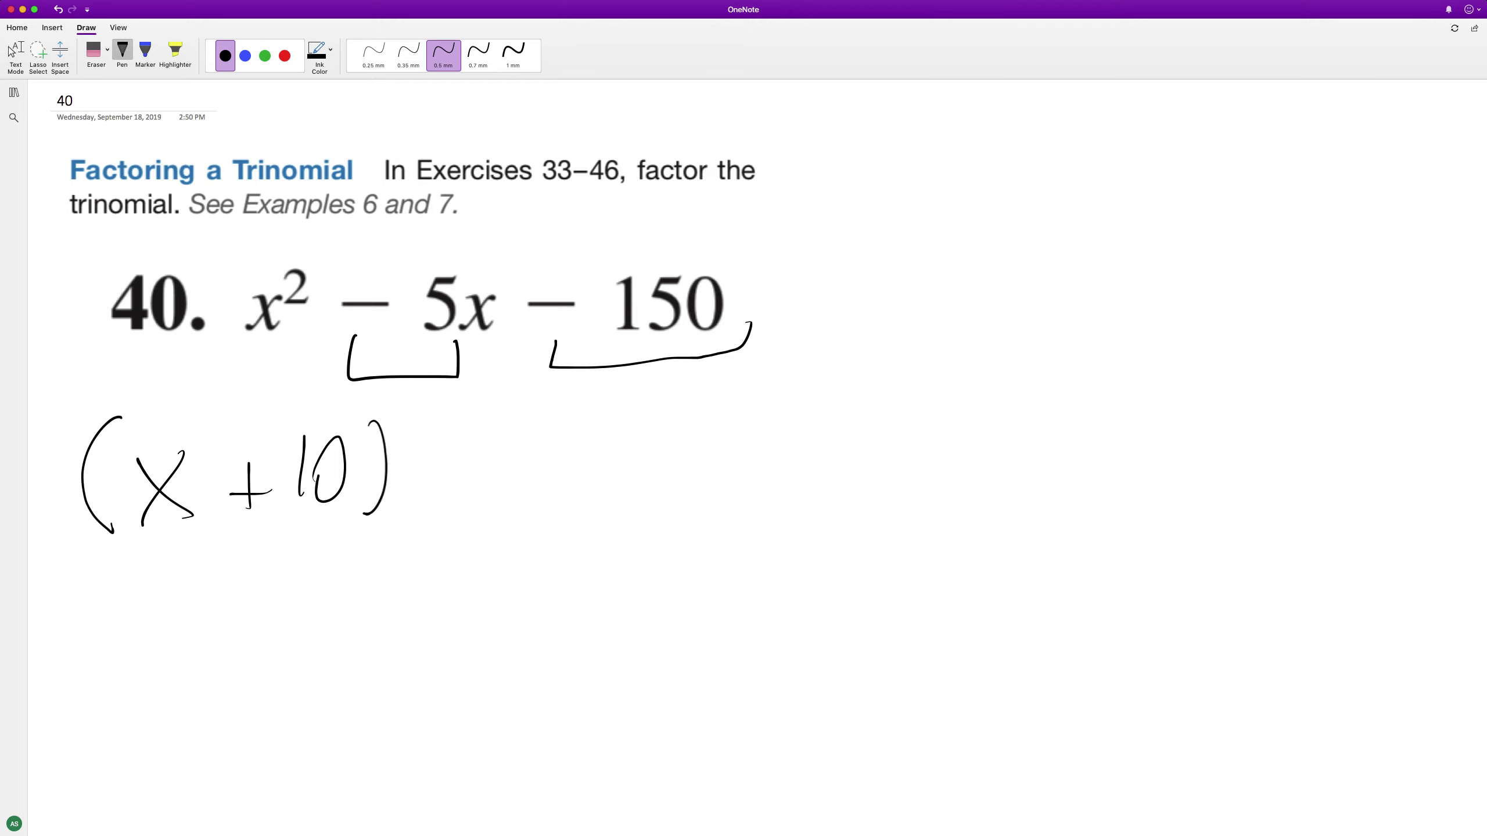
pyautogui.moveTo(431, 431); pyautogui.dragTo(438, 513)
pyautogui.moveTo(452, 460); pyautogui.dragTo(491, 512)
pyautogui.moveTo(460, 512)
pyautogui.mouseDown()
pyautogui.moveTo(495, 467)
pyautogui.moveTo(551, 470)
pyautogui.mouseUp()
pyautogui.moveTo(635, 431)
pyautogui.mouseDown()
pyautogui.moveTo(601, 467)
pyautogui.moveTo(600, 497)
pyautogui.mouseUp()
pyautogui.moveTo(633, 412); pyautogui.dragTo(646, 514)
pyautogui.click(14, 52)
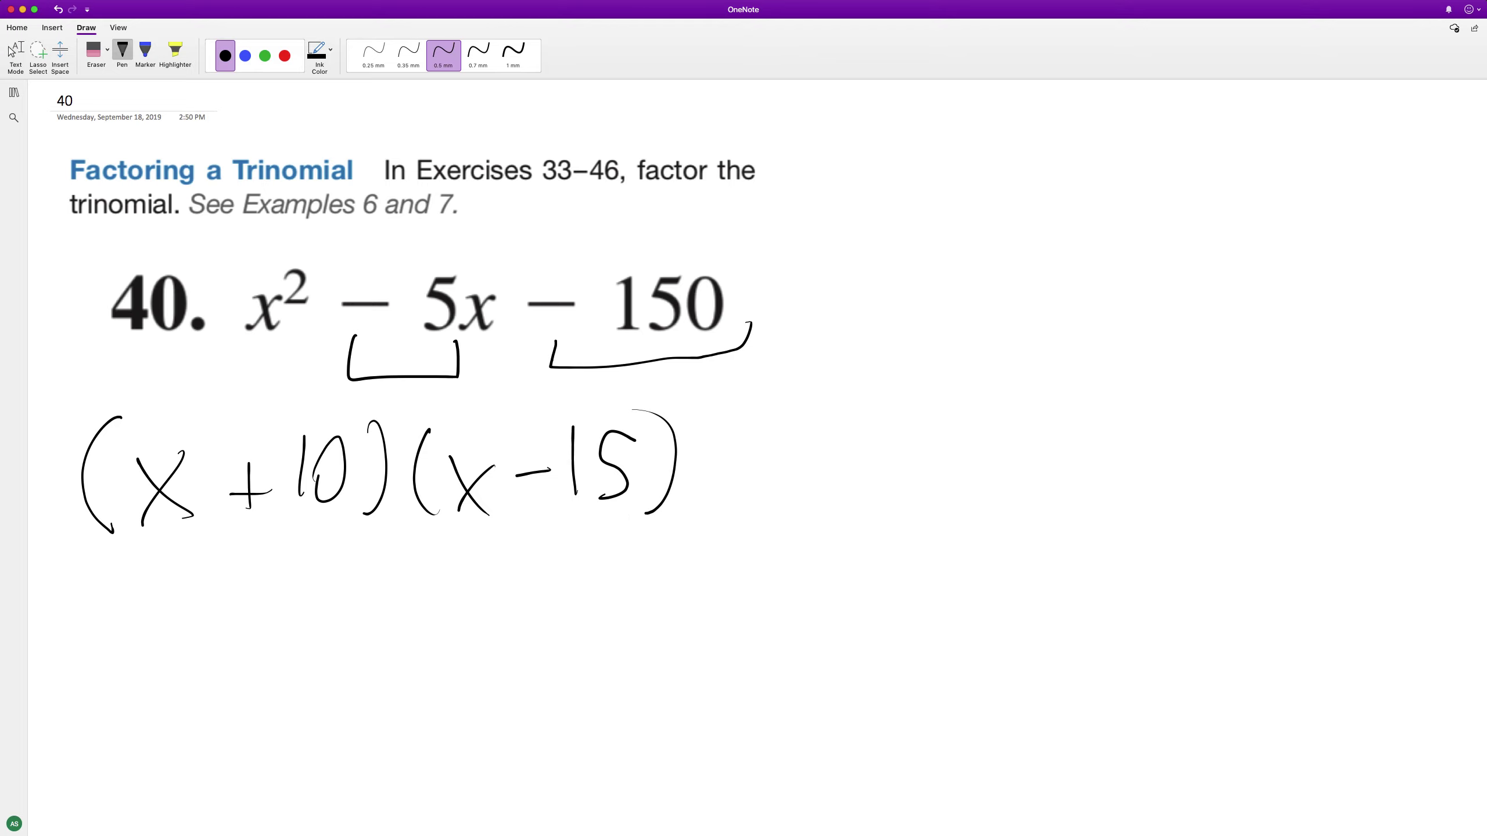
# Handwrite the expansion line x² − 15x + 10x − 150 below the factors.
pyautogui.moveTo(86, 596)
pyautogui.mouseDown()
pyautogui.moveTo(128, 646)
pyautogui.moveTo(125, 595)
pyautogui.mouseUp()
pyautogui.moveTo(142, 560); pyautogui.dragTo(244, 617)
pyautogui.moveTo(270, 568); pyautogui.dragTo(271, 638)
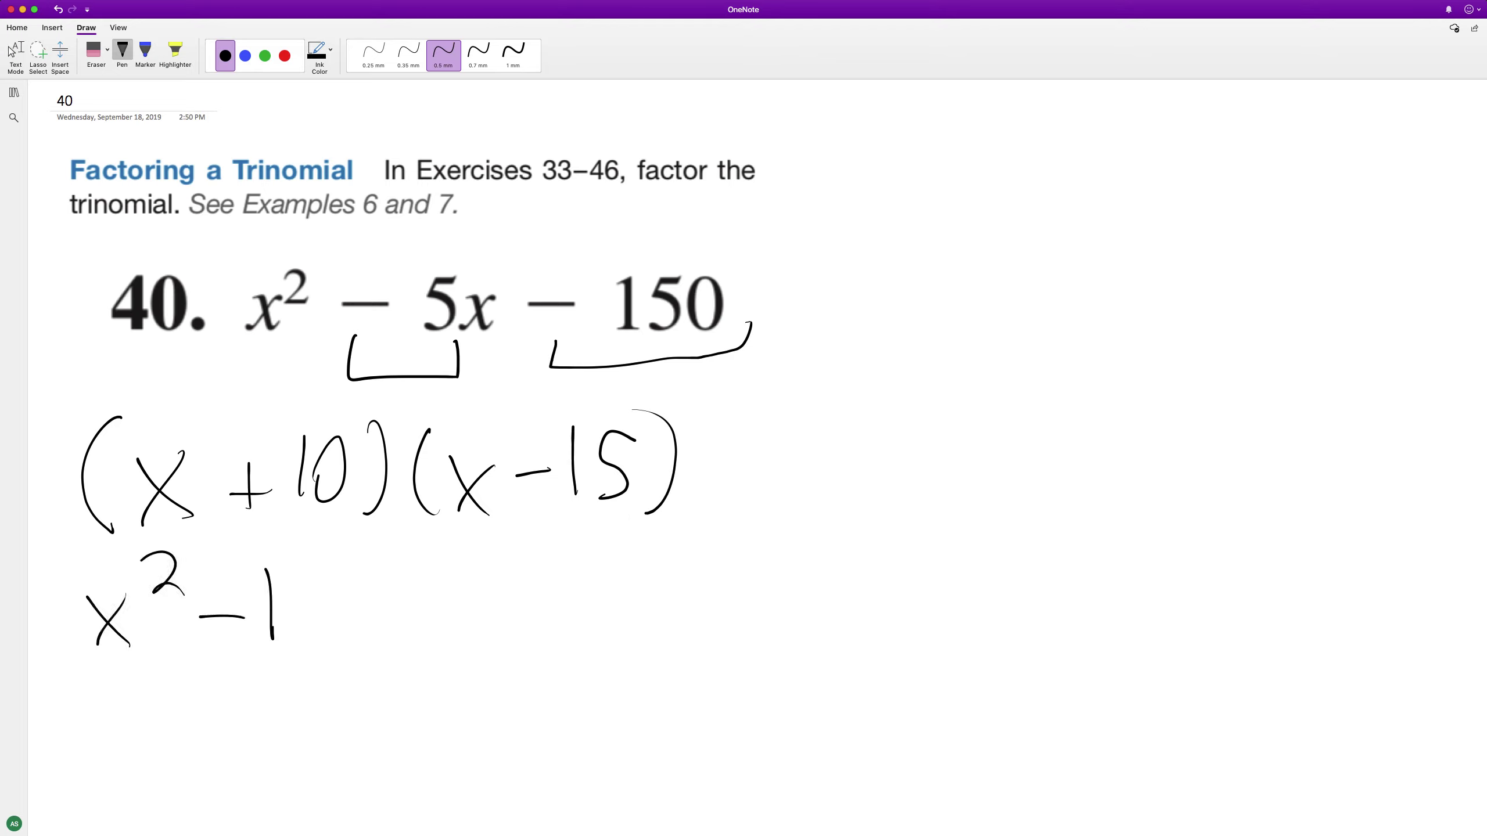
pyautogui.moveTo(327, 583); pyautogui.dragTo(286, 635)
pyautogui.moveTo(343, 592)
pyautogui.mouseDown()
pyautogui.moveTo(378, 644)
pyautogui.moveTo(345, 636)
pyautogui.mouseUp()
pyautogui.moveTo(413, 590); pyautogui.dragTo(415, 633)
pyautogui.moveTo(397, 609)
pyautogui.mouseDown()
pyautogui.moveTo(436, 606)
pyautogui.moveTo(461, 634)
pyautogui.mouseUp()
pyautogui.moveTo(502, 572); pyautogui.dragTo(580, 634)
pyautogui.moveTo(583, 573)
pyautogui.mouseDown()
pyautogui.moveTo(548, 630)
pyautogui.moveTo(647, 592)
pyautogui.moveTo(673, 615)
pyautogui.mouseUp()
pyautogui.moveTo(727, 555)
pyautogui.mouseDown()
pyautogui.moveTo(695, 614)
pyautogui.moveTo(753, 558)
pyautogui.mouseUp()
pyautogui.click(12, 52)
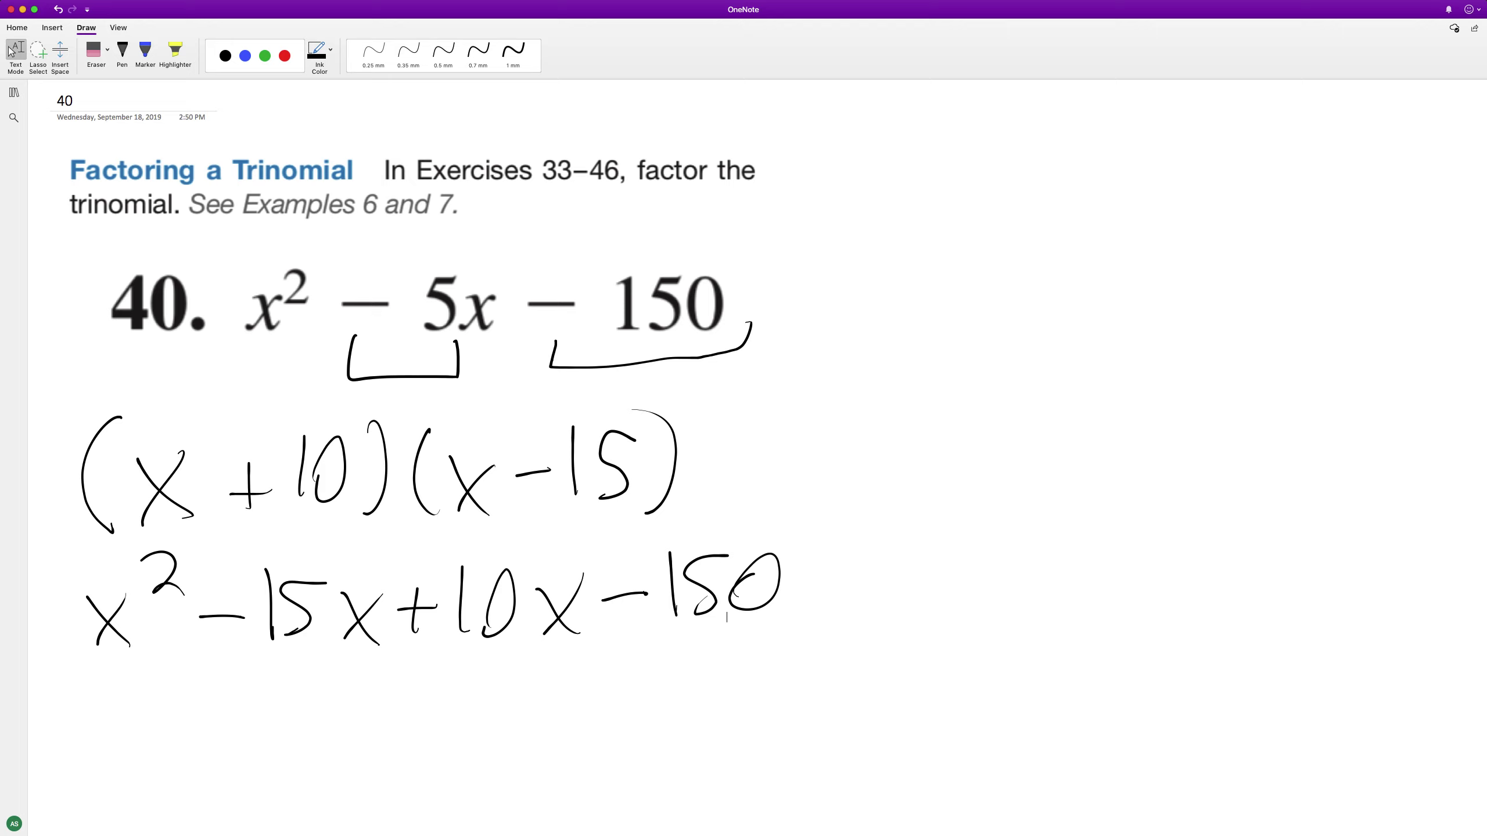
# Handwrite the simplified line x² − 5x − 150 beneath the expansion.
pyautogui.moveTo(110, 722); pyautogui.dragTo(164, 781)
pyautogui.moveTo(151, 740); pyautogui.dragTo(124, 795)
pyautogui.moveTo(177, 695); pyautogui.dragTo(296, 744)
pyautogui.moveTo(347, 703)
pyautogui.mouseDown()
pyautogui.moveTo(372, 701)
pyautogui.moveTo(328, 775)
pyautogui.mouseUp()
pyautogui.moveTo(380, 724)
pyautogui.mouseDown()
pyautogui.moveTo(426, 780)
pyautogui.moveTo(504, 750)
pyautogui.mouseUp()
pyautogui.moveTo(524, 695); pyautogui.dragTo(521, 773)
pyautogui.moveTo(570, 703)
pyautogui.mouseDown()
pyautogui.moveTo(537, 765)
pyautogui.moveTo(590, 713)
pyautogui.mouseUp()
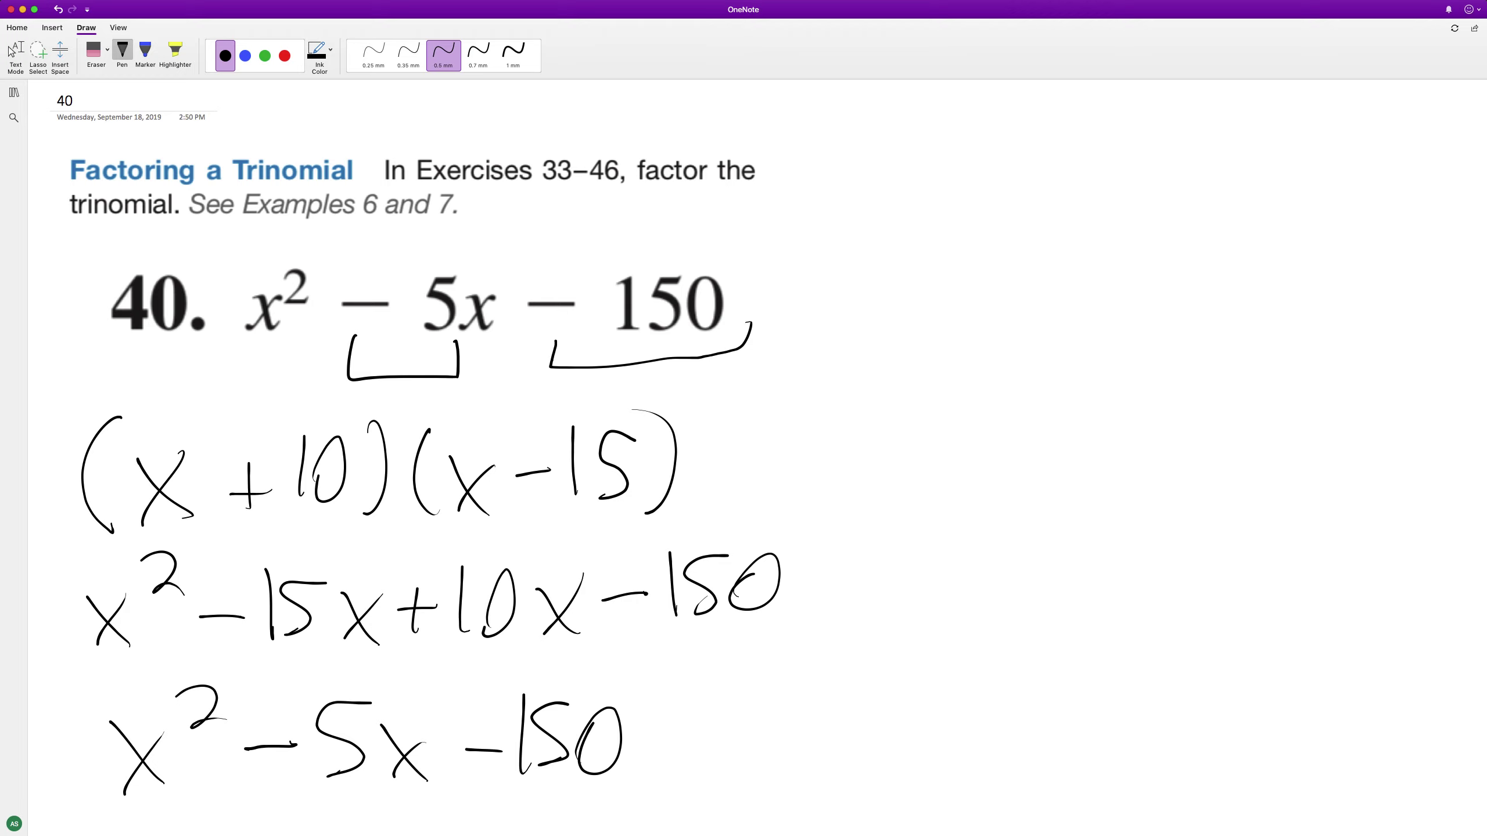
# Draw an arrow pointing at (x − 15) and write 'correct' beside it.
pyautogui.moveTo(776, 439)
pyautogui.mouseDown()
pyautogui.moveTo(697, 458)
pyautogui.moveTo(715, 503)
pyautogui.mouseUp()
pyautogui.moveTo(701, 429); pyautogui.dragTo(688, 463)
pyautogui.moveTo(832, 413)
pyautogui.mouseDown()
pyautogui.moveTo(818, 448)
pyautogui.moveTo(892, 396)
pyautogui.moveTo(955, 396)
pyautogui.mouseUp()
pyautogui.moveTo(974, 327)
pyautogui.mouseDown()
pyautogui.moveTo(977, 416)
pyautogui.moveTo(1005, 360)
pyautogui.mouseUp()
pyautogui.click(14, 53)
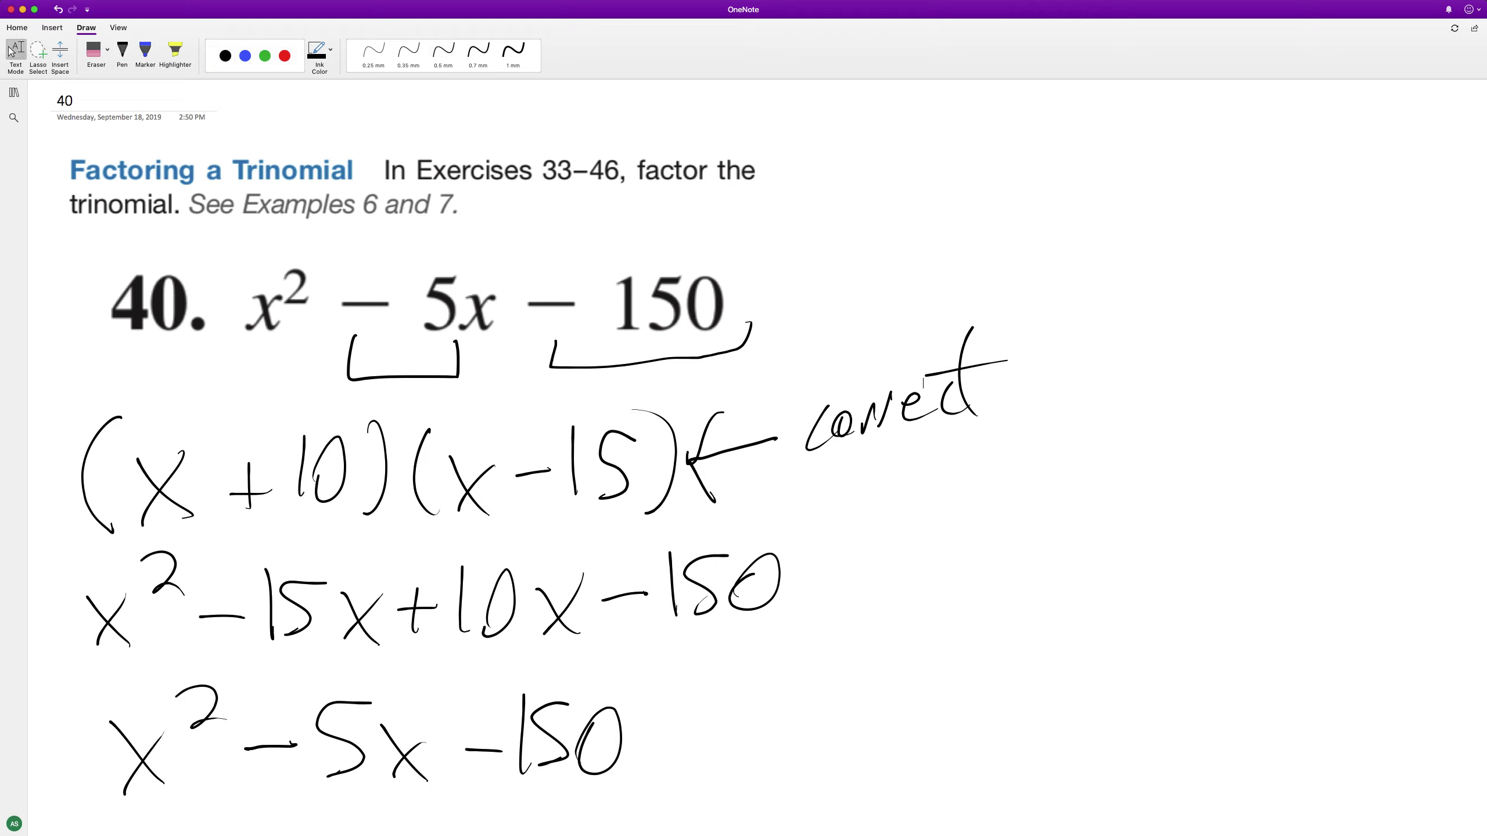